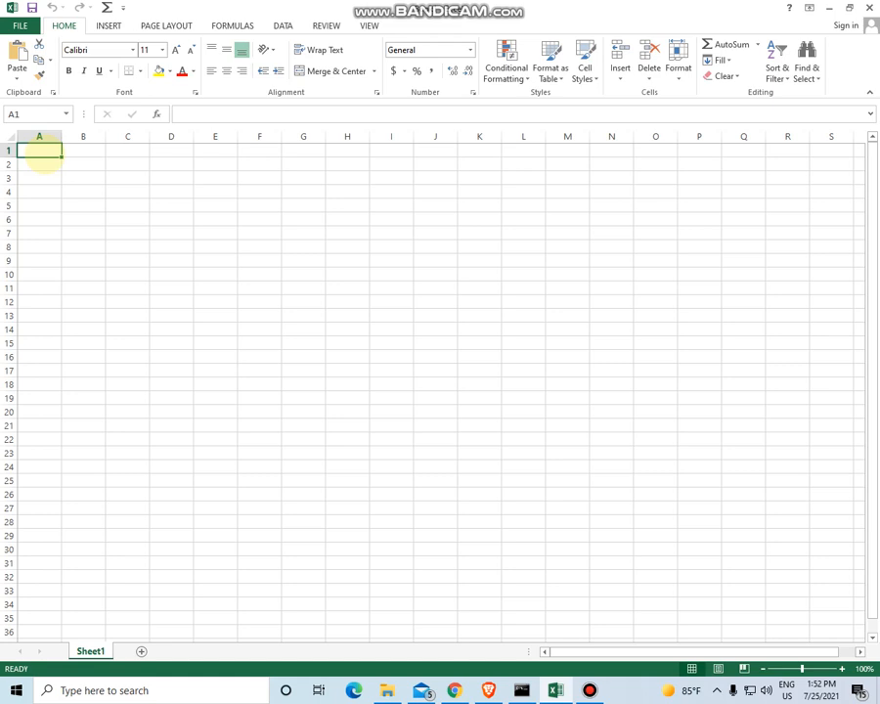
Enter the sheet title "Monthly Budget" in cell A1.
{"action": "type", "text": "Mo"}
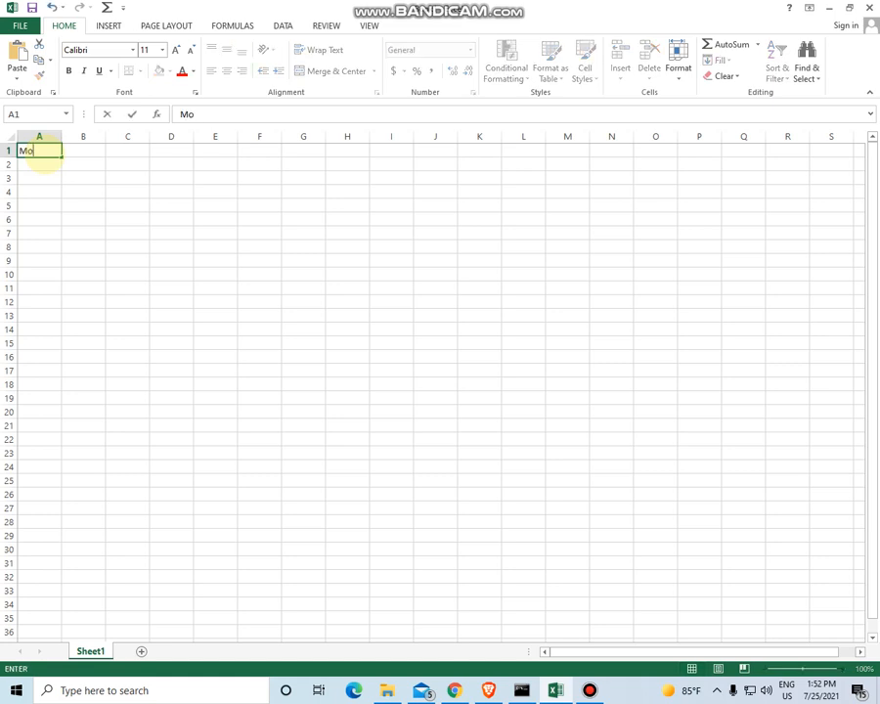
{"action": "type", "text": "nthl;\\"}
{"action": "key", "text": "BackSpace"}
{"action": "key", "text": "BackSpace"}
{"action": "key", "text": "BackSpace"}
{"action": "type", "text": "ly "}
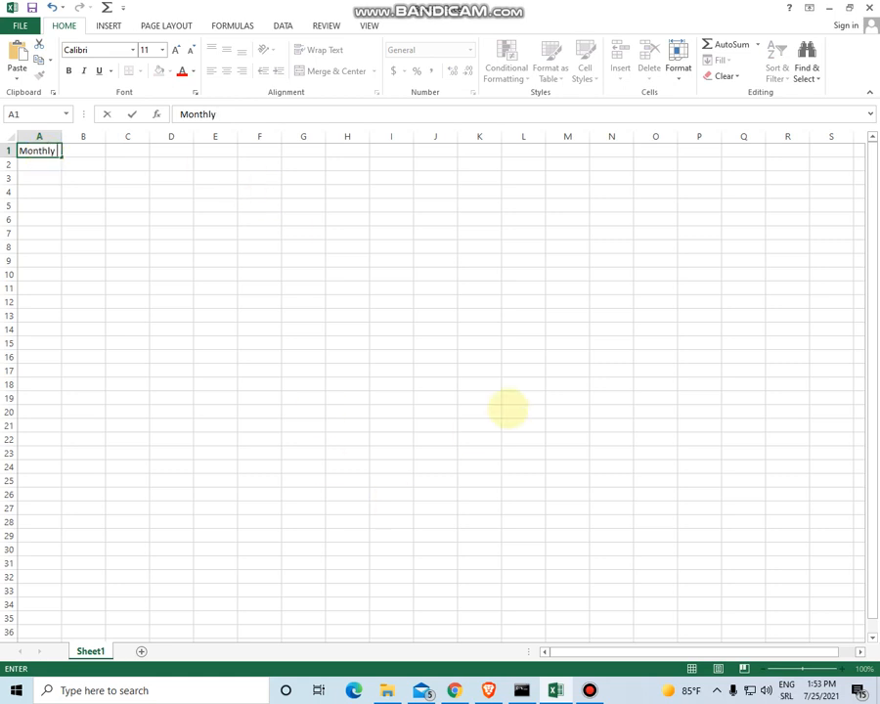
{"action": "type", "text": "Budget"}
{"action": "key", "text": "Return"}
Enter the row-label heading "Bills" in cell A3, leaving row 2 blank below the title.
{"action": "key", "text": "Return"}
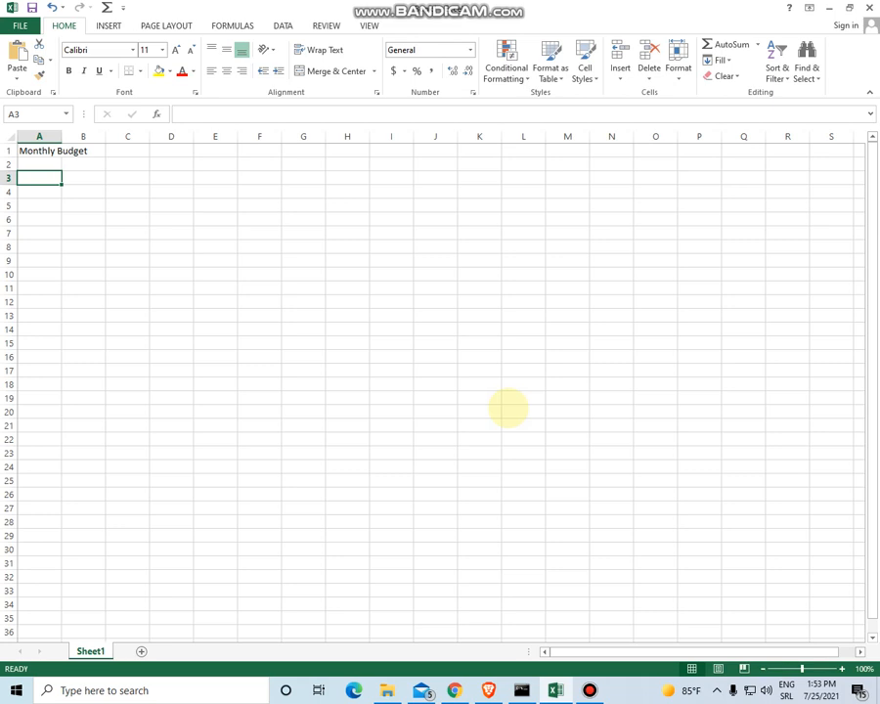
{"action": "type", "text": "Bill"}
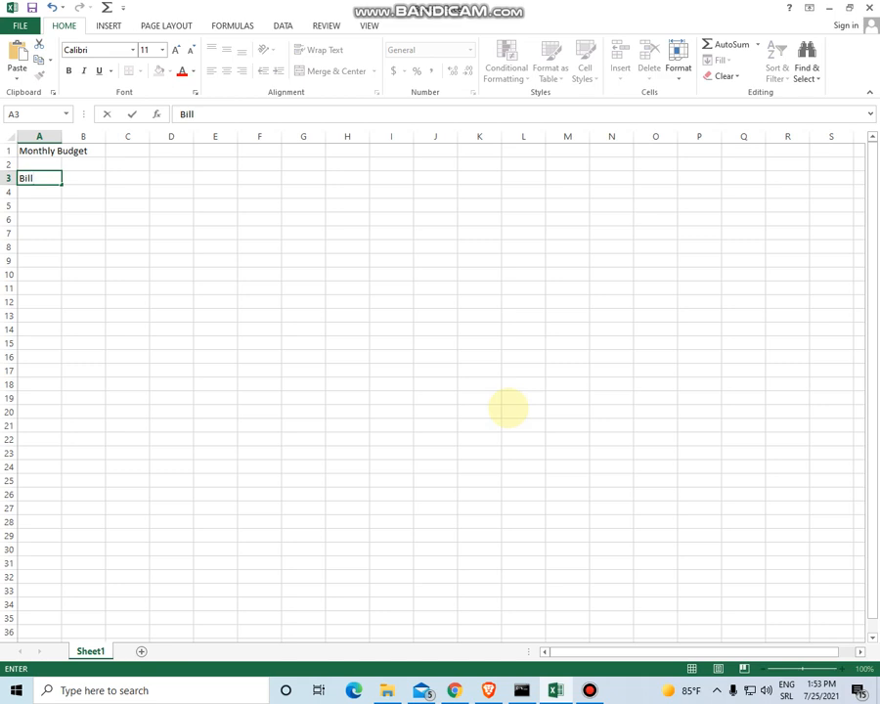
{"action": "type", "text": "s"}
{"action": "key", "text": "Return"}
Enter "Electricity" in cell A4 as the first bill category.
{"action": "type", "text": "El"}
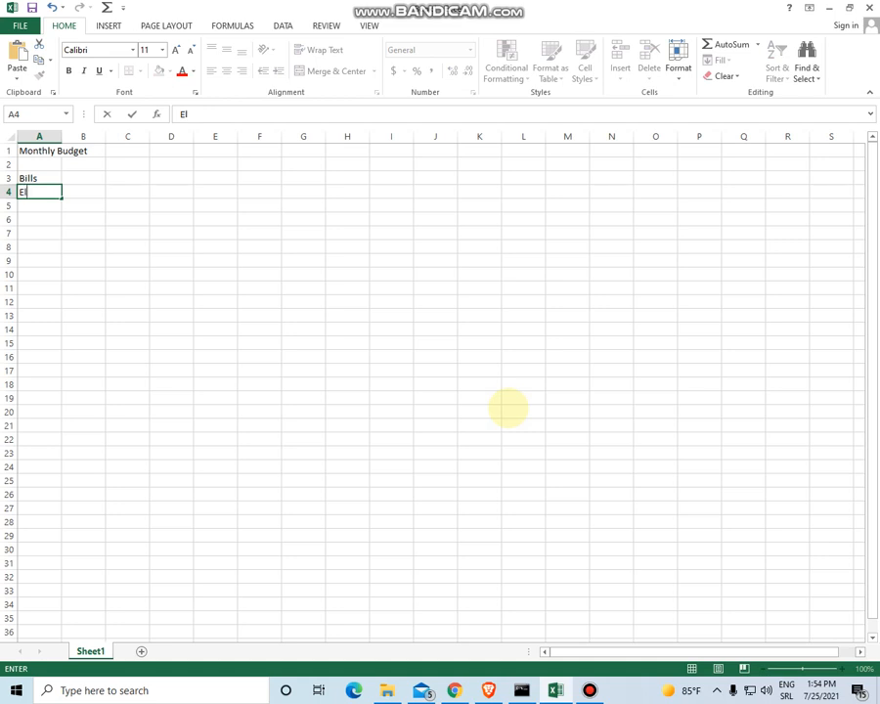
{"action": "type", "text": "e"}
{"action": "key", "text": "BackSpace"}
{"action": "type", "text": "ect"}
{"action": "type", "text": "ricit"}
{"action": "type", "text": "y"}
{"action": "key", "text": "BackSpace"}
{"action": "type", "text": "y"}
{"action": "key", "text": "Return"}
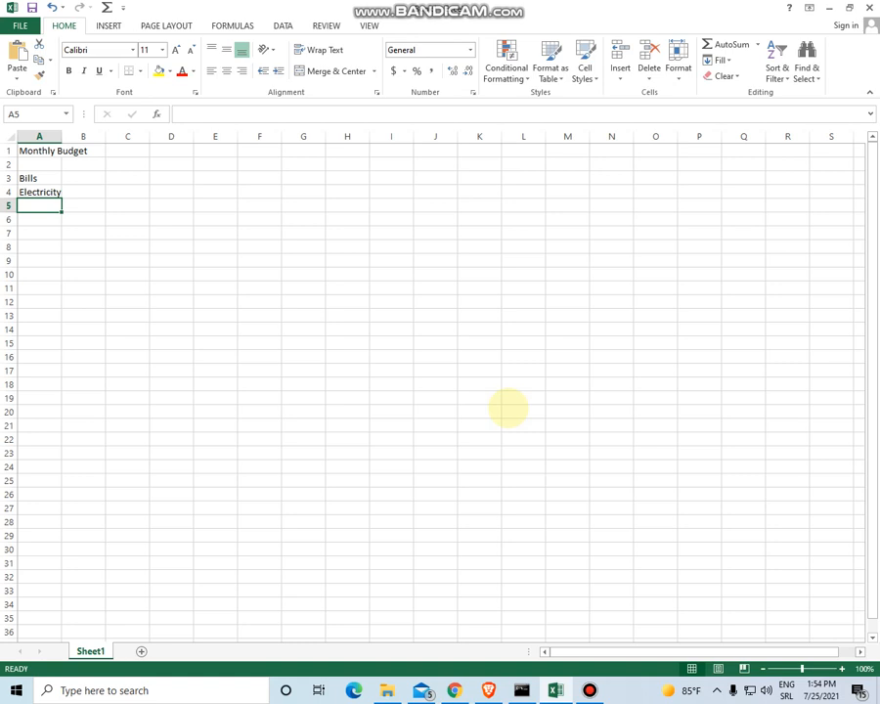
Enter the bill categories Phone, Credit Cards, Food and Beer in cells A5 through A8.
{"action": "type", "text": "Phone"}
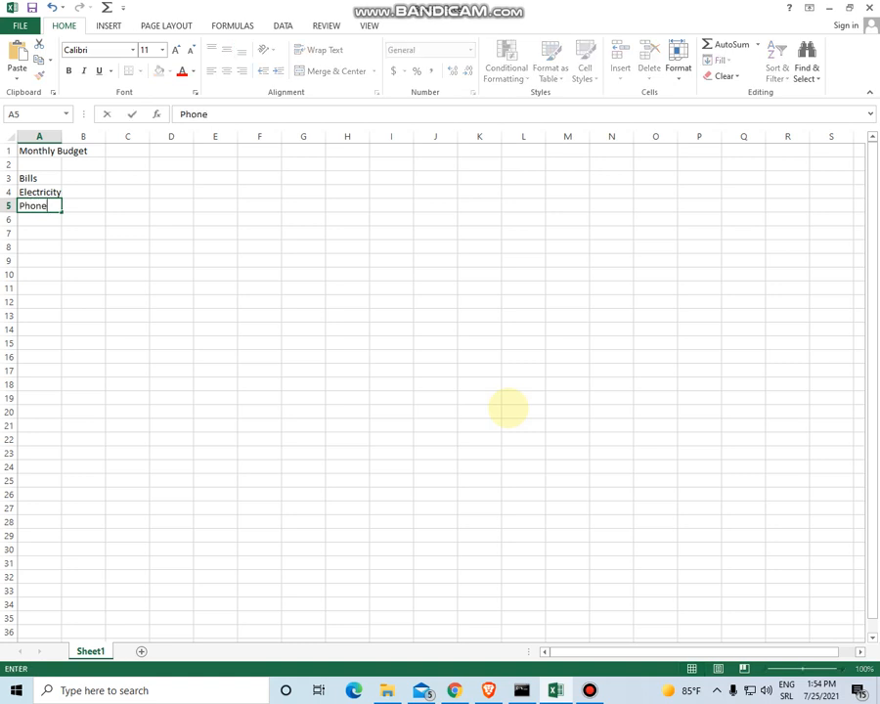
{"action": "key", "text": "Return"}
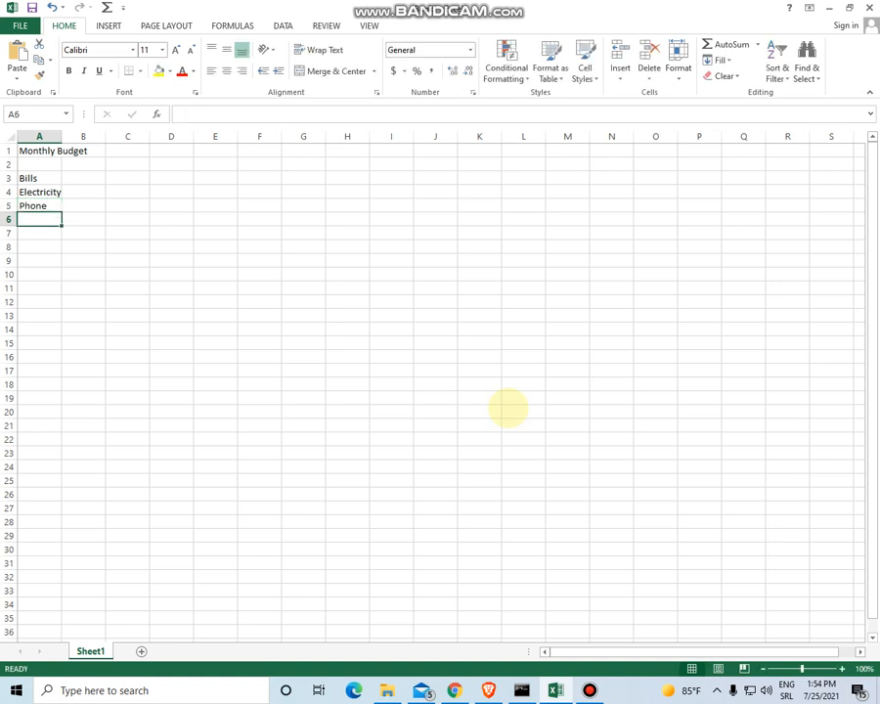
{"action": "type", "text": "Credit"}
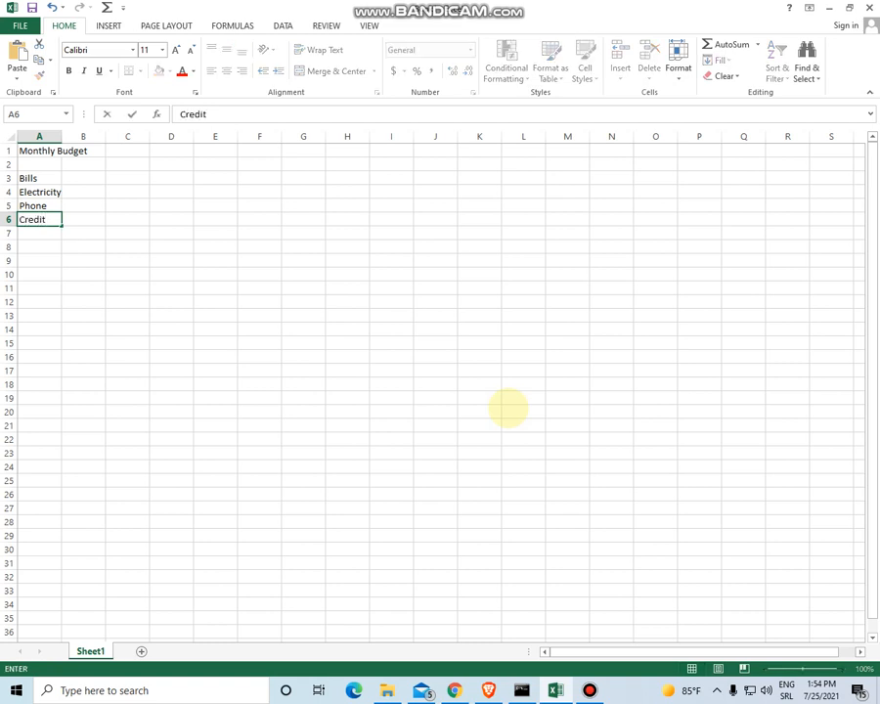
{"action": "type", "text": " Cards"}
{"action": "key", "text": "Return"}
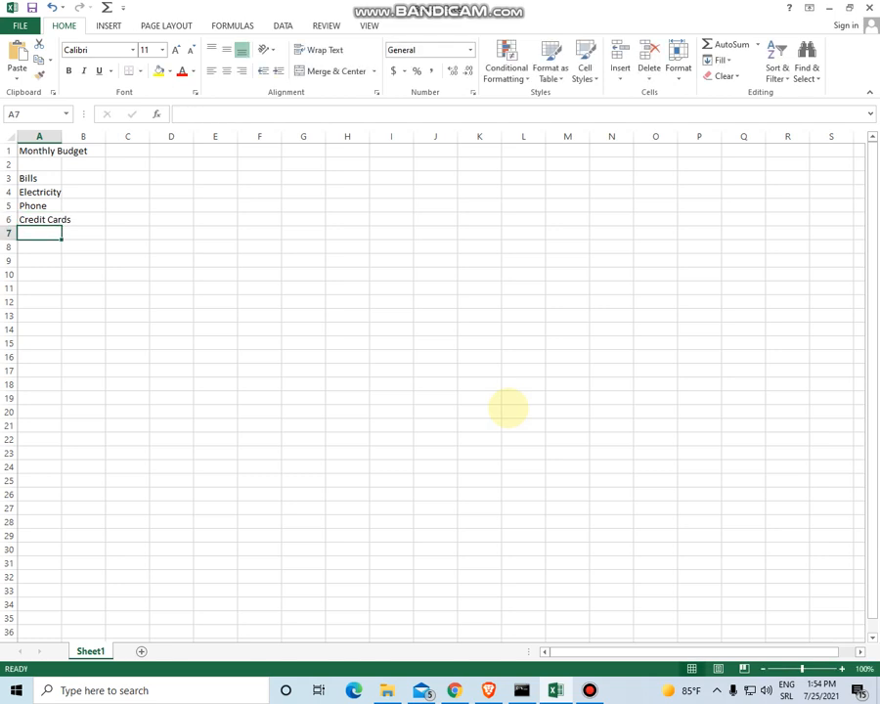
{"action": "type", "text": "Food"}
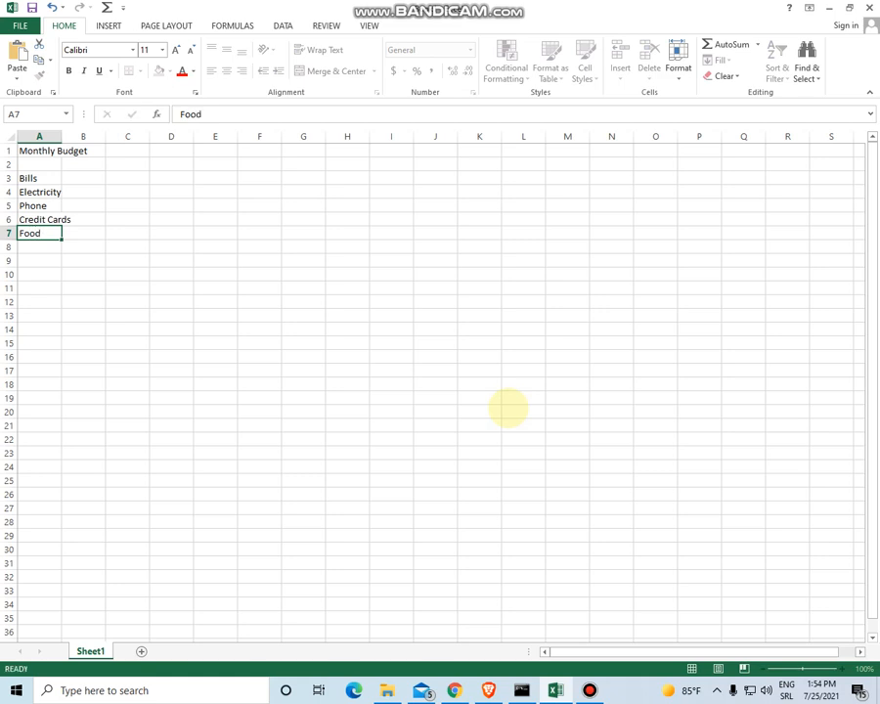
{"action": "key", "text": "Return"}
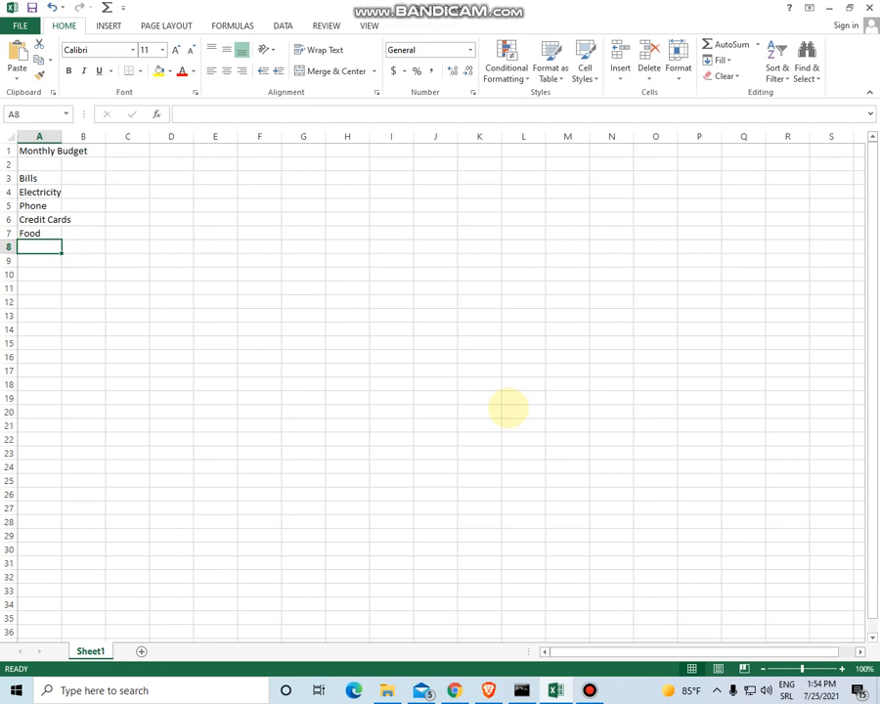
{"action": "type", "text": "Beer"}
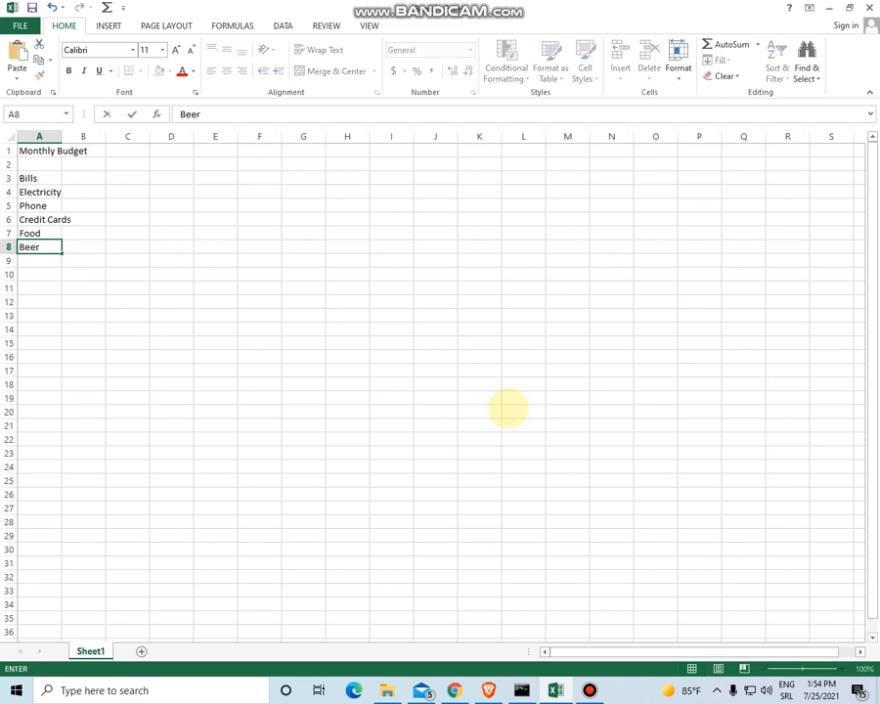
{"action": "key", "text": "Return"}
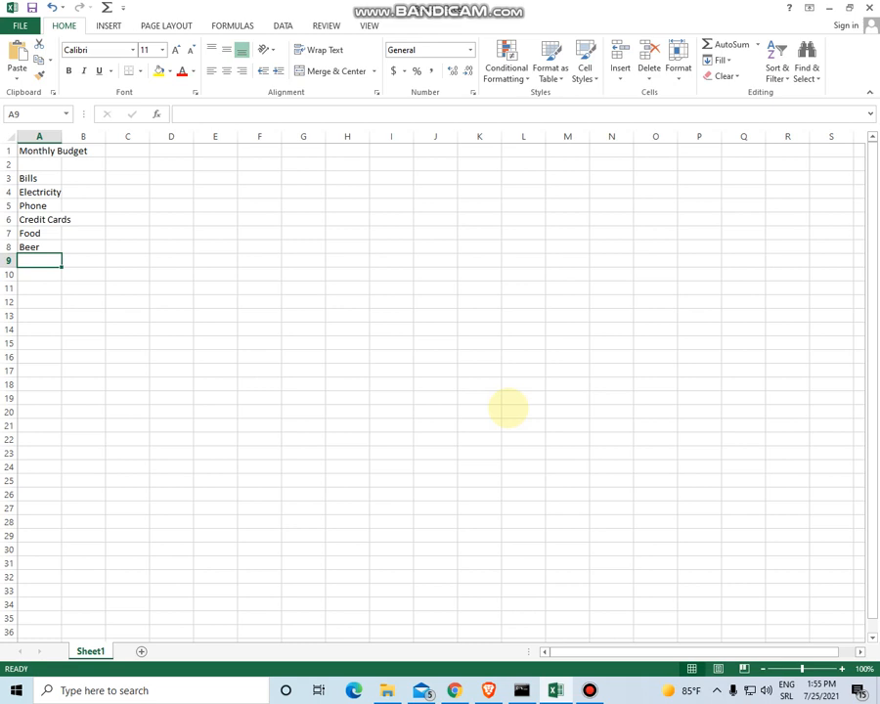
Label the row below the bill categories "Total" in cell A9.
{"action": "type", "text": "T"}
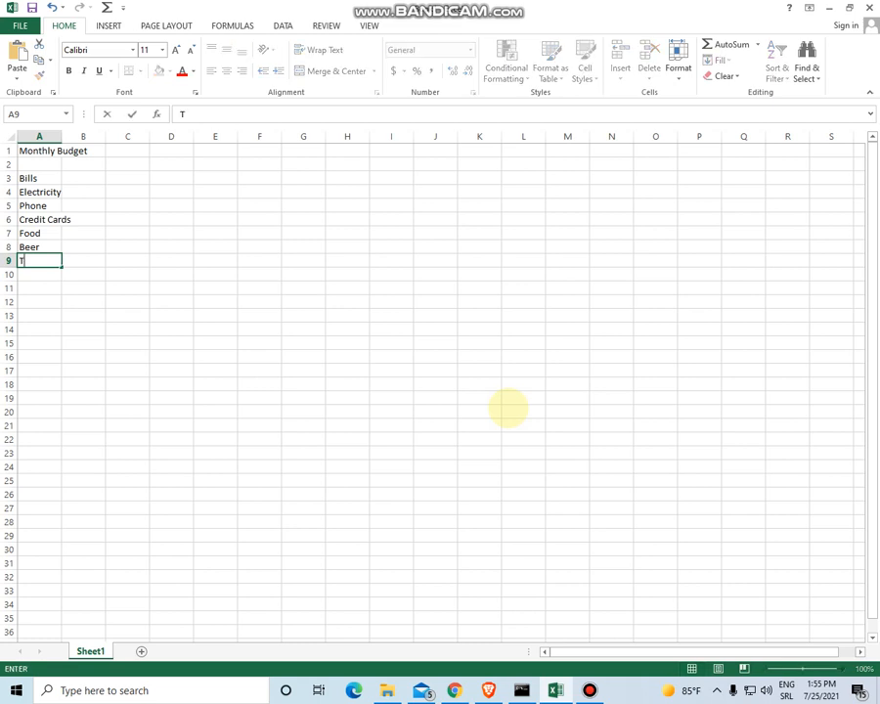
{"action": "type", "text": "otal"}
{"action": "key", "text": "Return"}
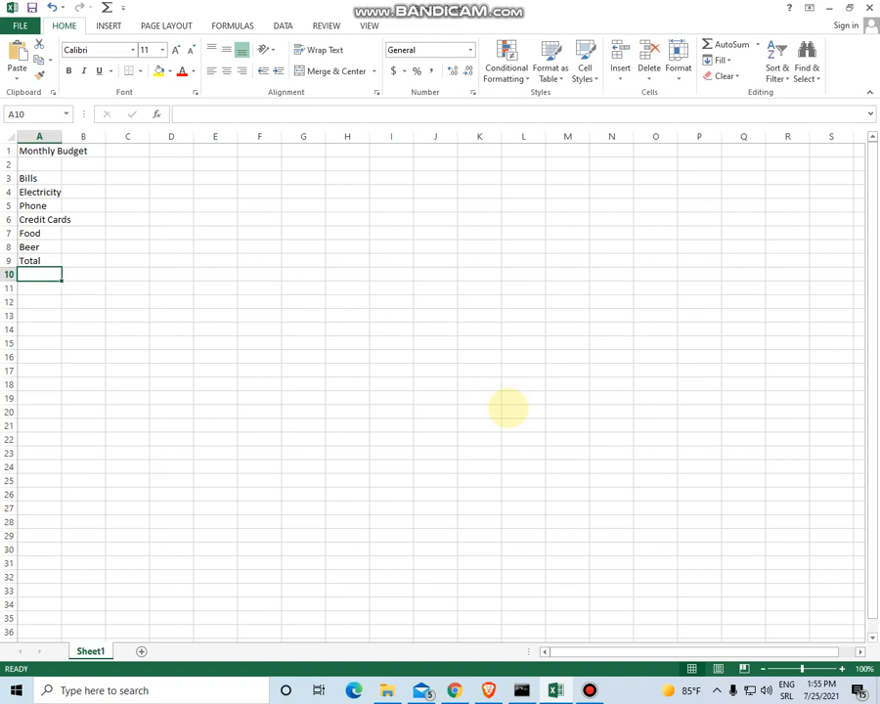
Enter "Jan" as the first month heading in cell B3, beside the Bills heading.
{"action": "key", "text": "Right"}
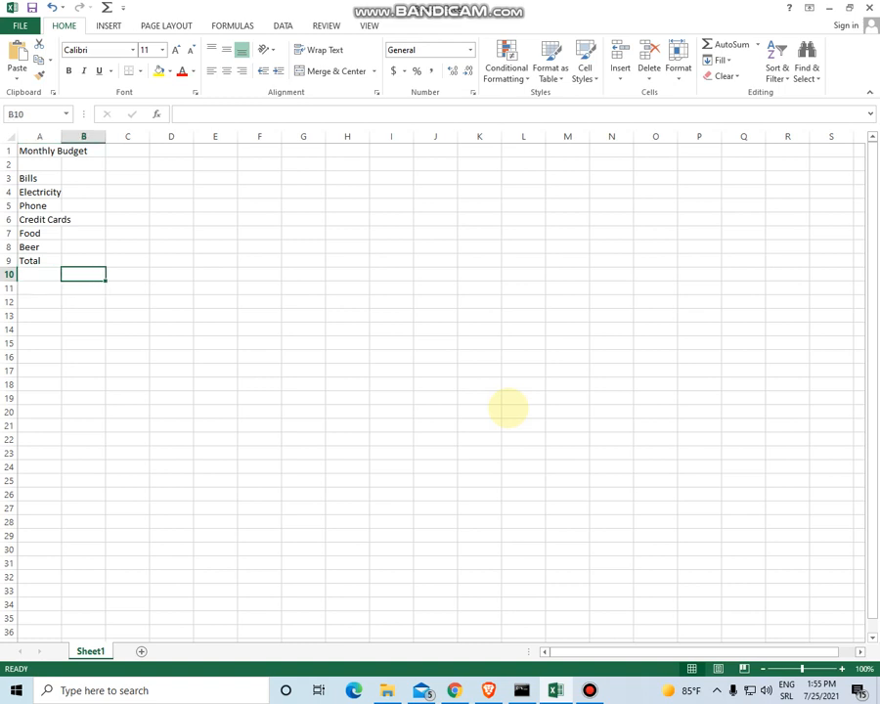
{"action": "key", "text": "Up"}
{"action": "key", "text": "Up"}
{"action": "key", "text": "Up"}
{"action": "key", "text": "Up"}
{"action": "key", "text": "Up"}
{"action": "key", "text": "Up"}
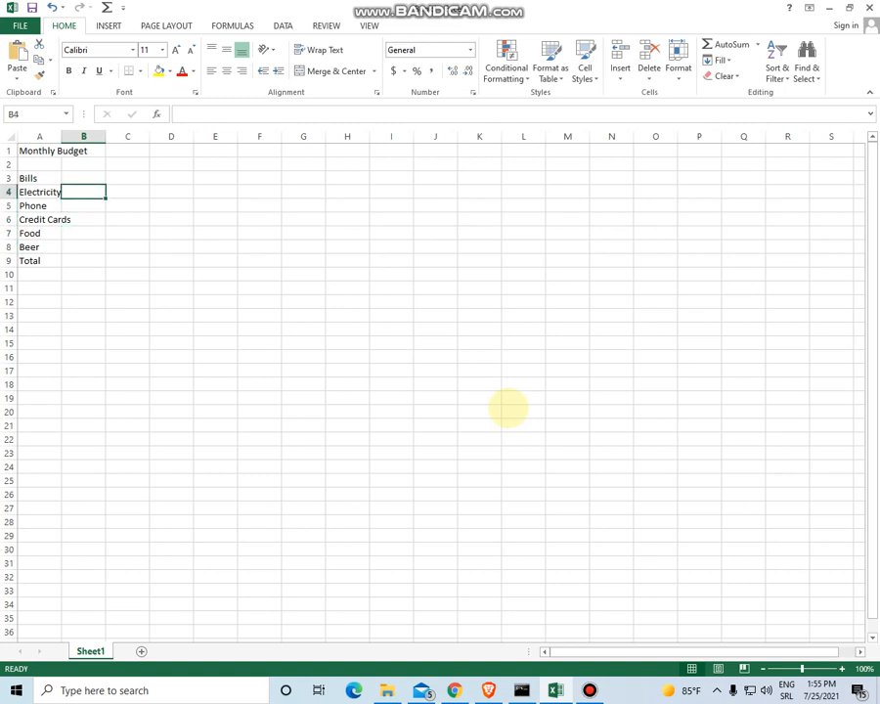
{"action": "key", "text": "Up"}
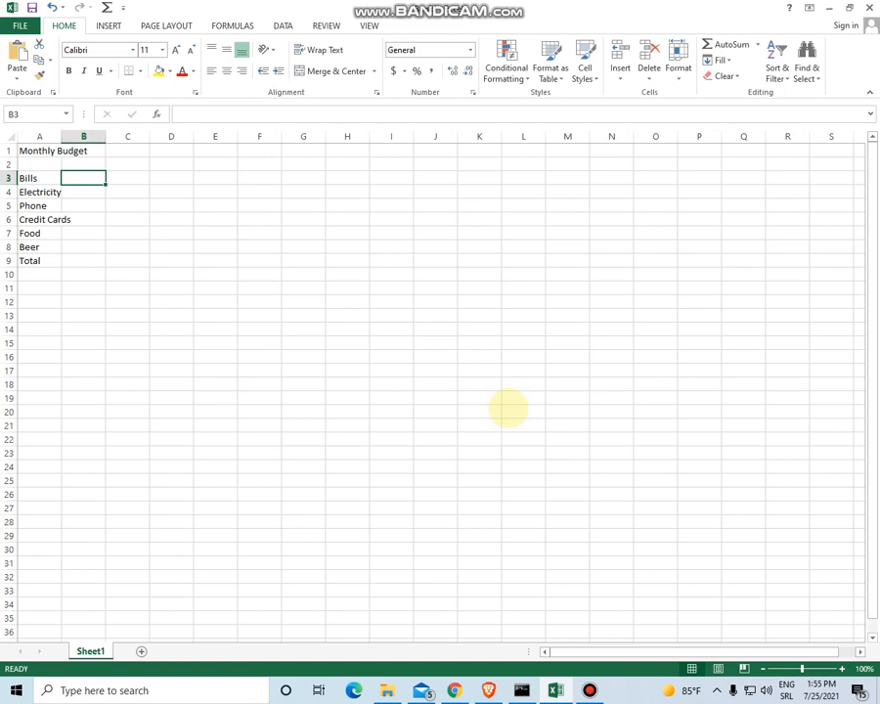
{"action": "type", "text": "Ja"}
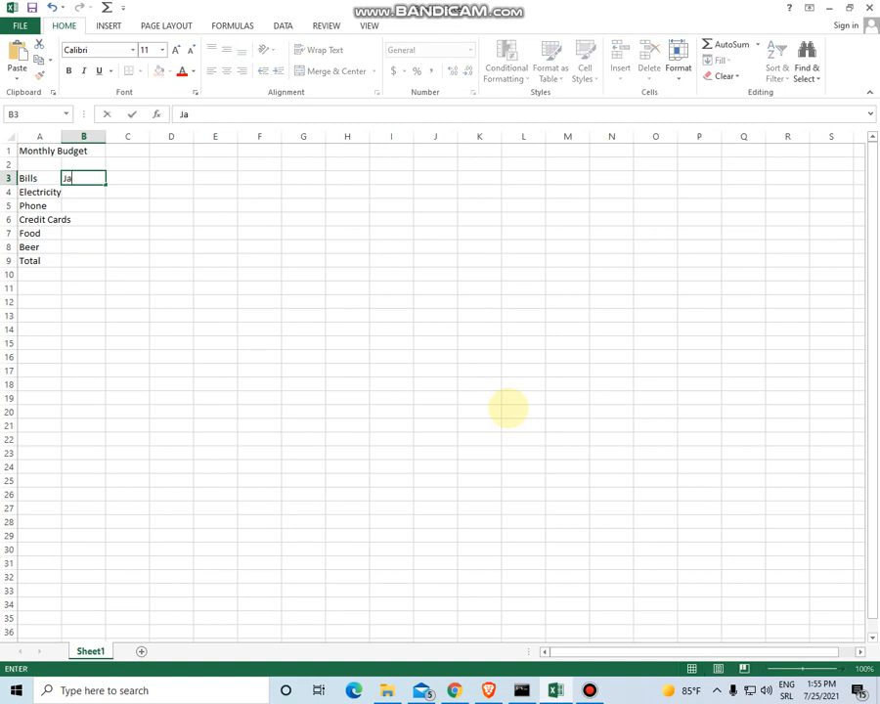
{"action": "type", "text": "n"}
{"action": "key", "text": "Tab"}
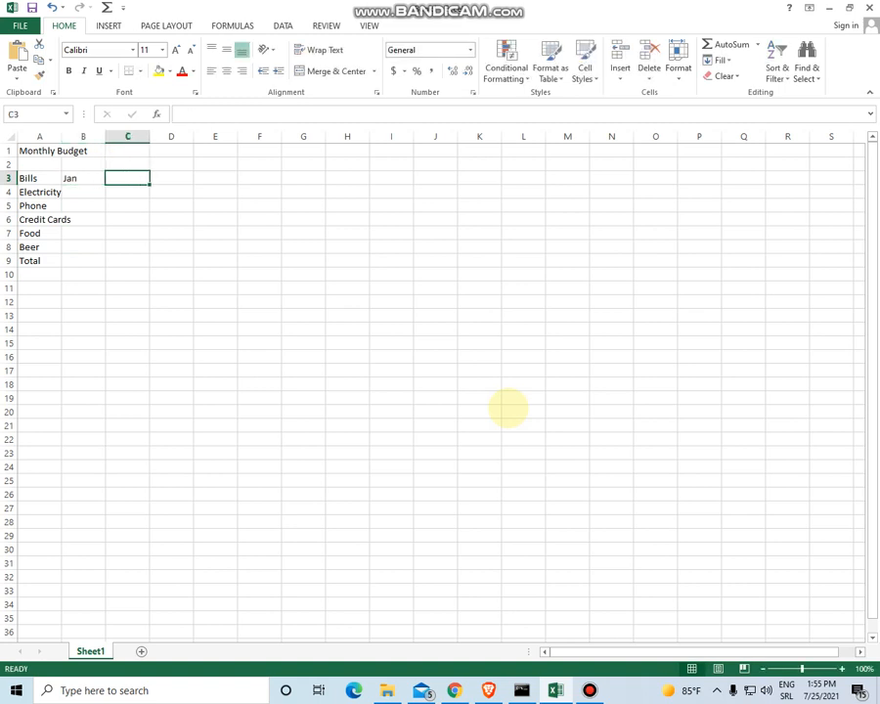
Enter the month headings Feb, Mar and Apr across cells C3 through E3.
{"action": "type", "text": "Feb"}
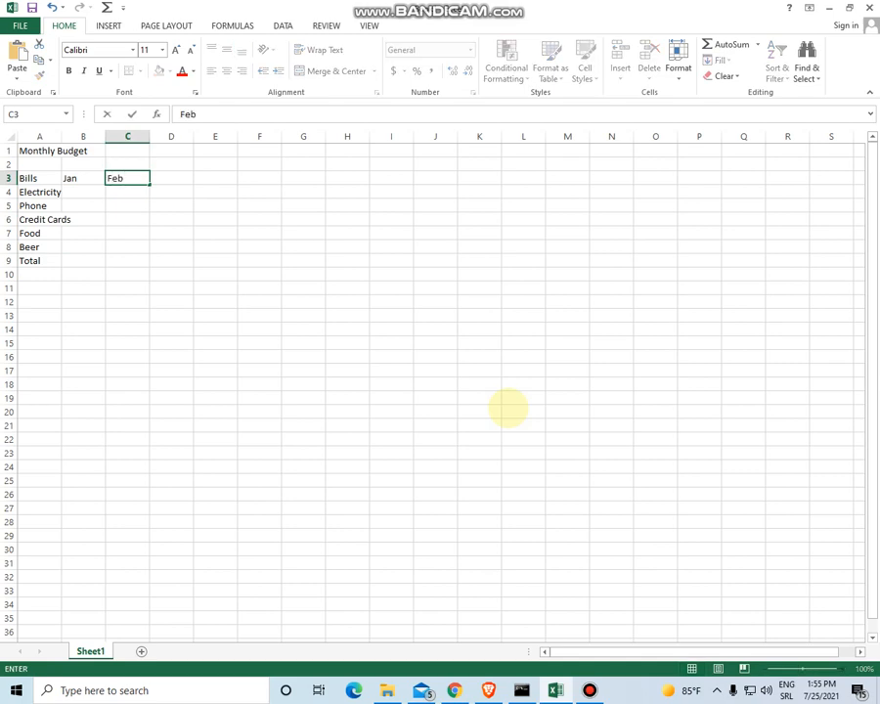
{"action": "key", "text": "Tab"}
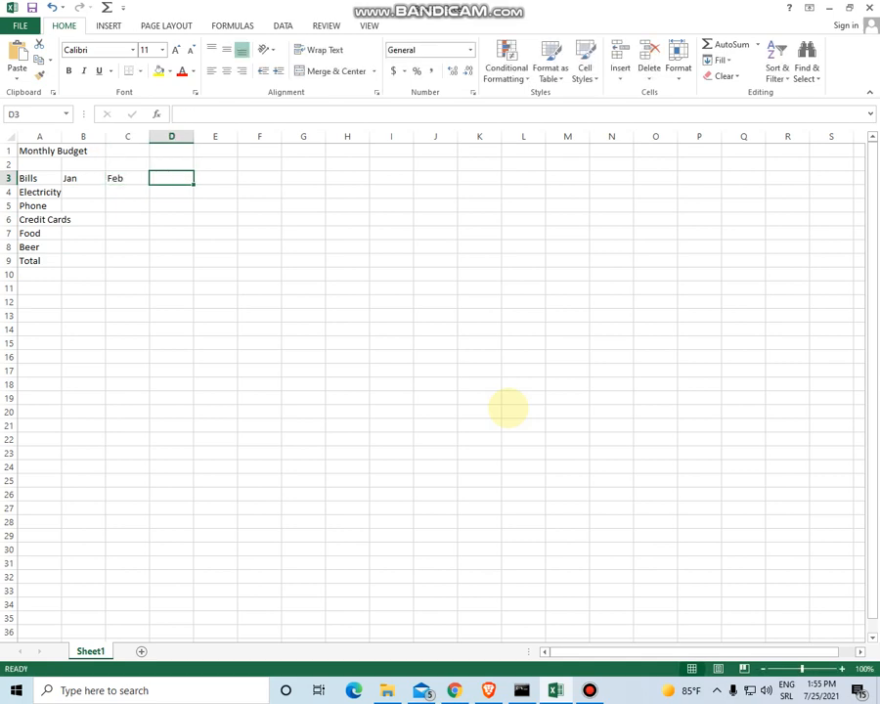
{"action": "type", "text": "Mar"}
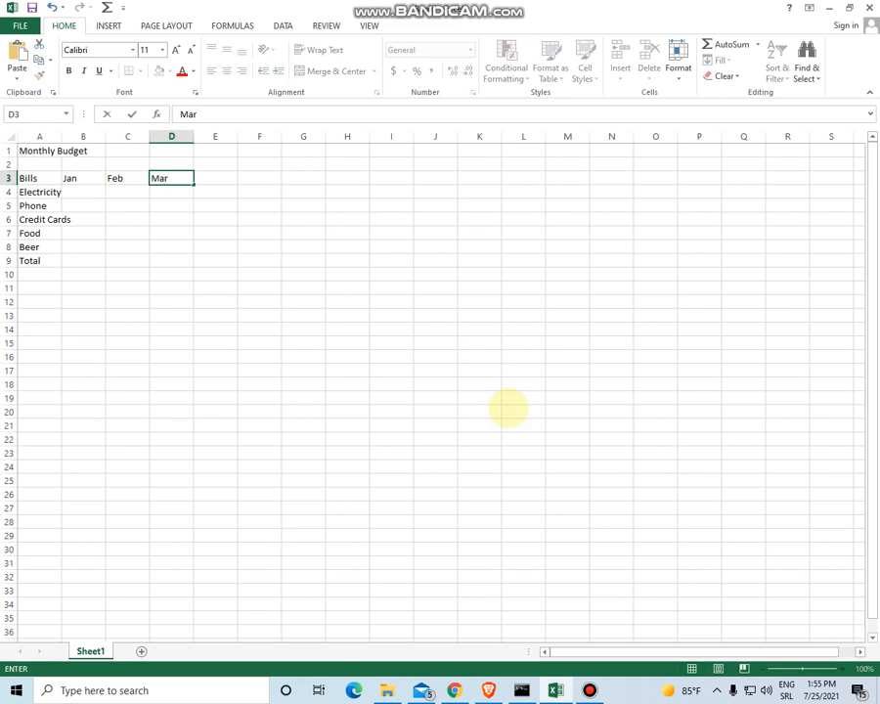
{"action": "key", "text": "Tab"}
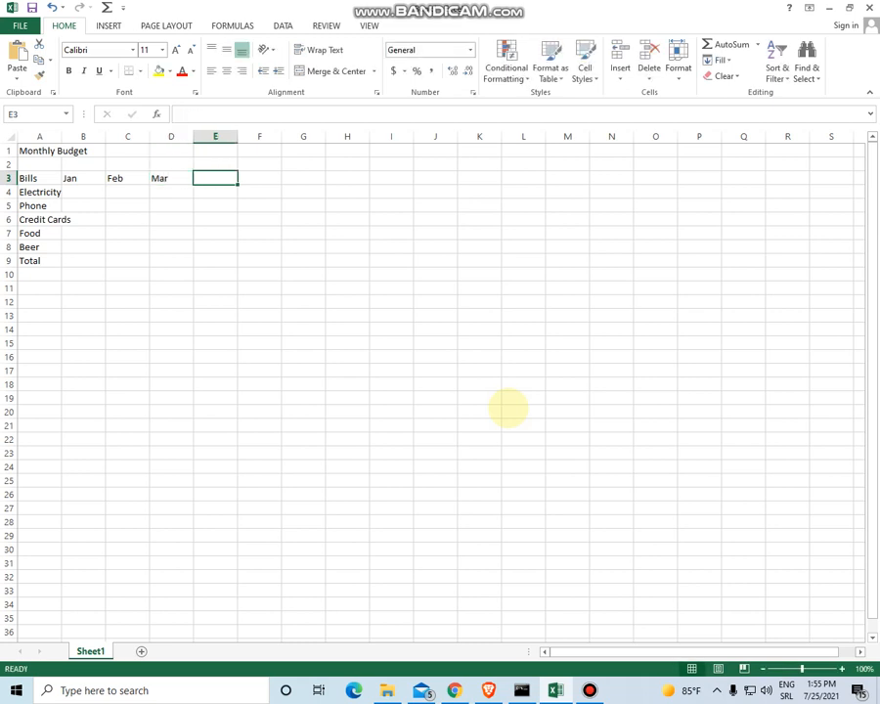
{"action": "type", "text": "Apr"}
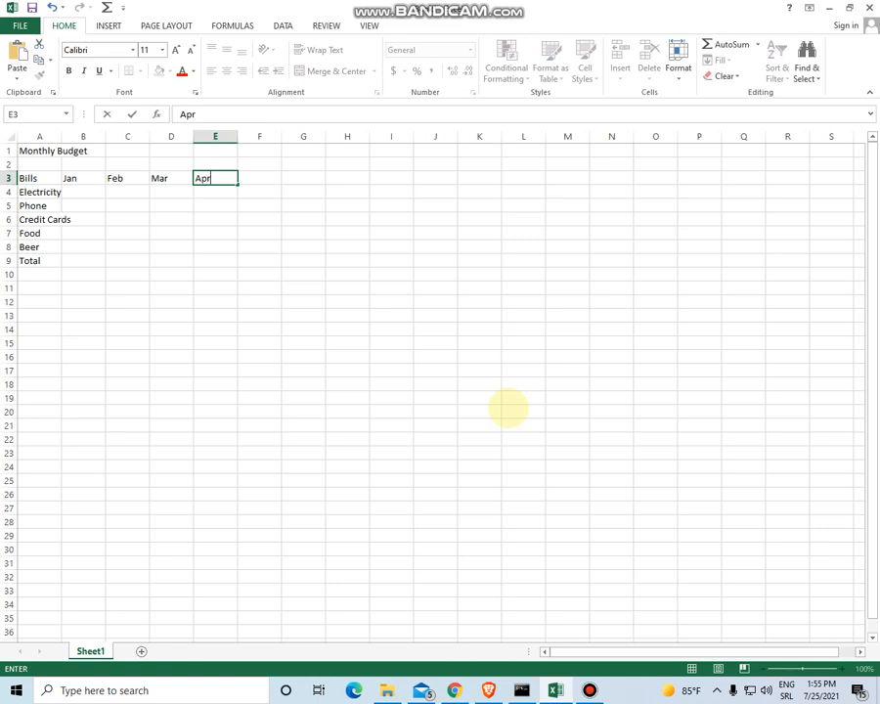
{"action": "key", "text": "Tab"}
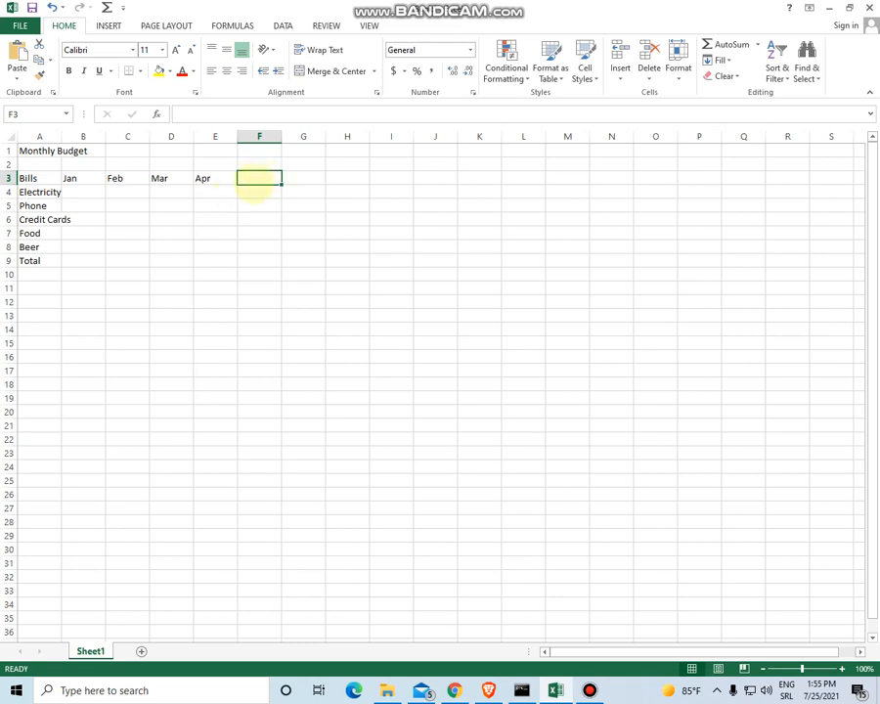
Enter the column heading "Total" in cell F3, after the month headings.
{"action": "type", "text": "T"}
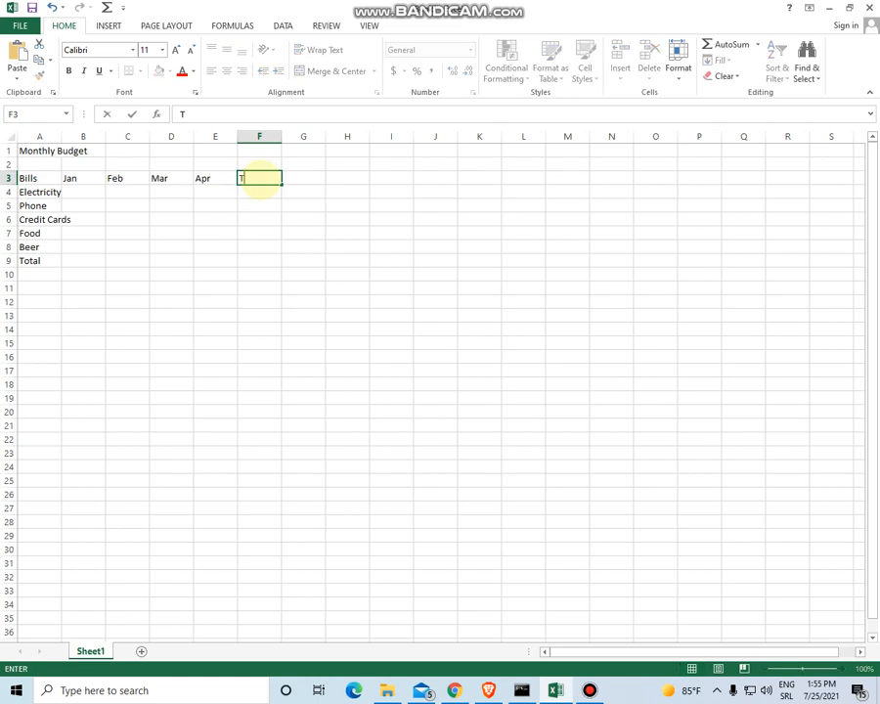
{"action": "type", "text": "otal"}
{"action": "key", "text": "Return"}
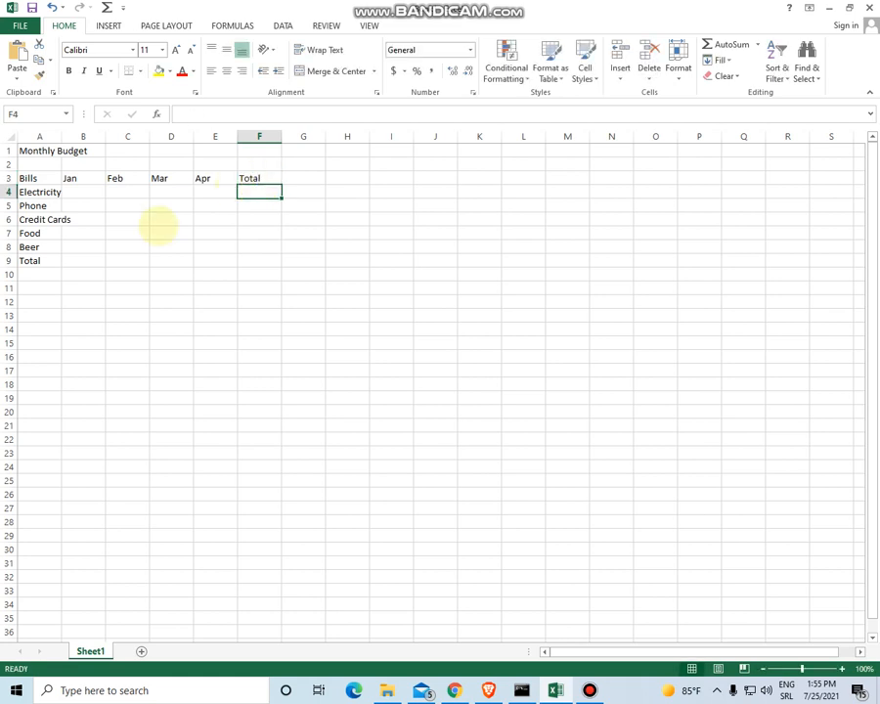
{"action": "left_click_drag", "start_coordinate": [74, 262], "coordinate": [257, 259]}
{"action": "left_click_drag", "start_coordinate": [262, 192], "coordinate": [262, 258]}
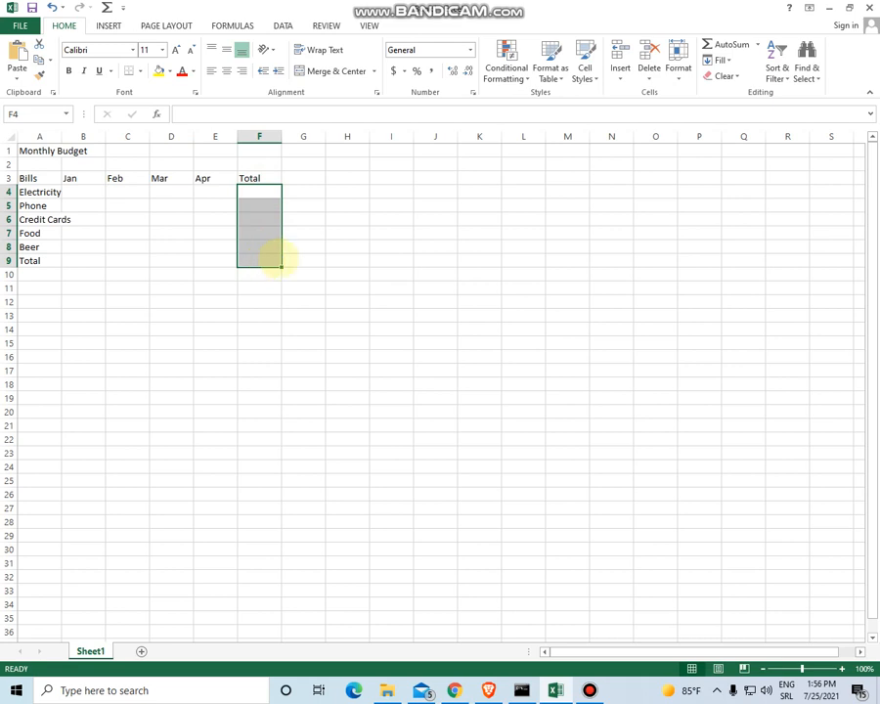
{"action": "left_click_drag", "start_coordinate": [82, 260], "coordinate": [209, 260]}
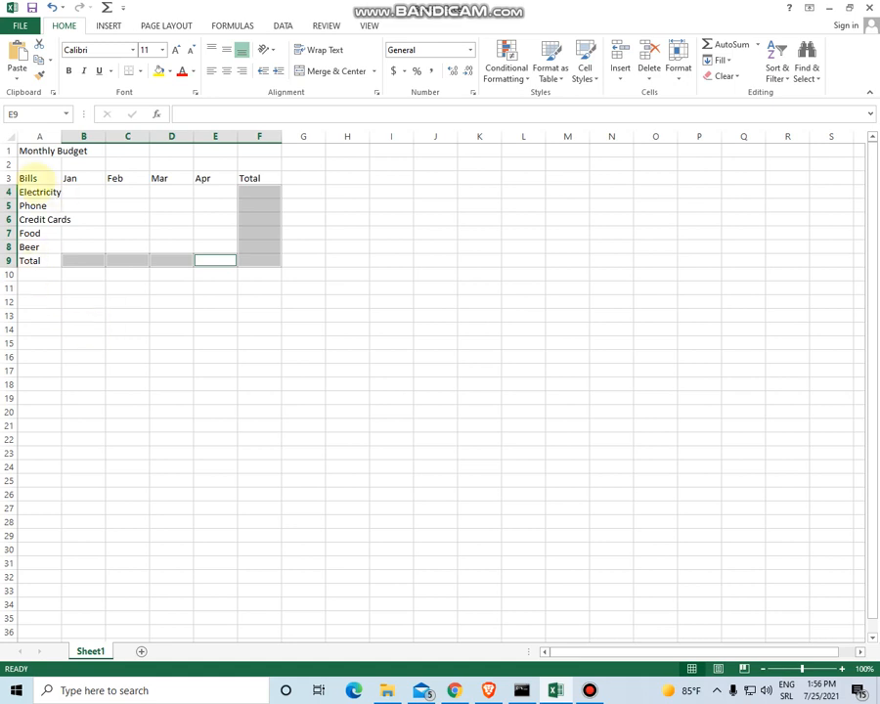
{"action": "left_click", "coordinate": [38, 150]}
{"action": "left_click_drag", "start_coordinate": [37, 151], "coordinate": [265, 258]}
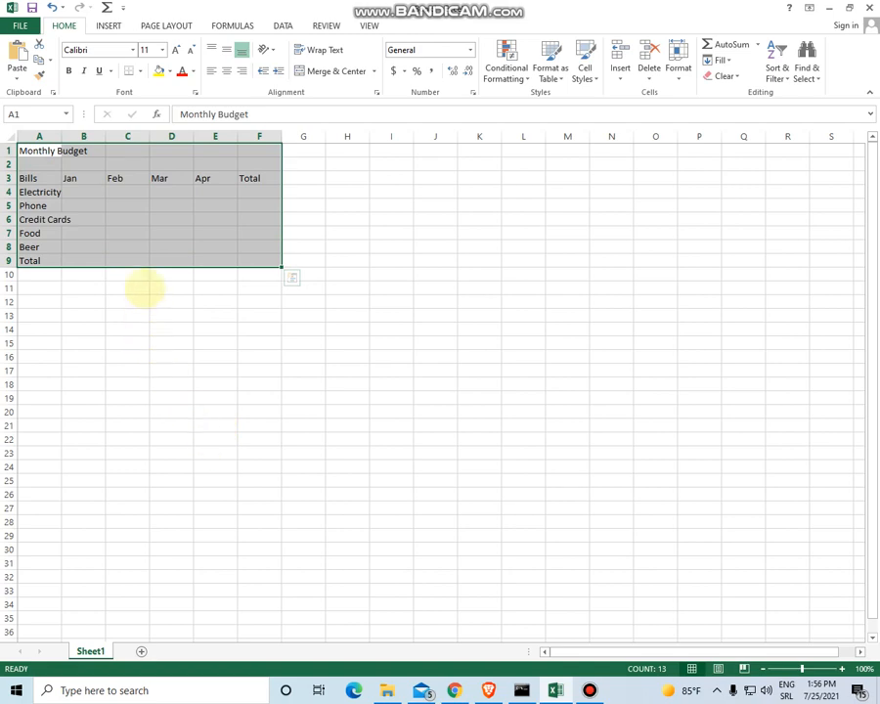
{"action": "left_click", "coordinate": [127, 288]}
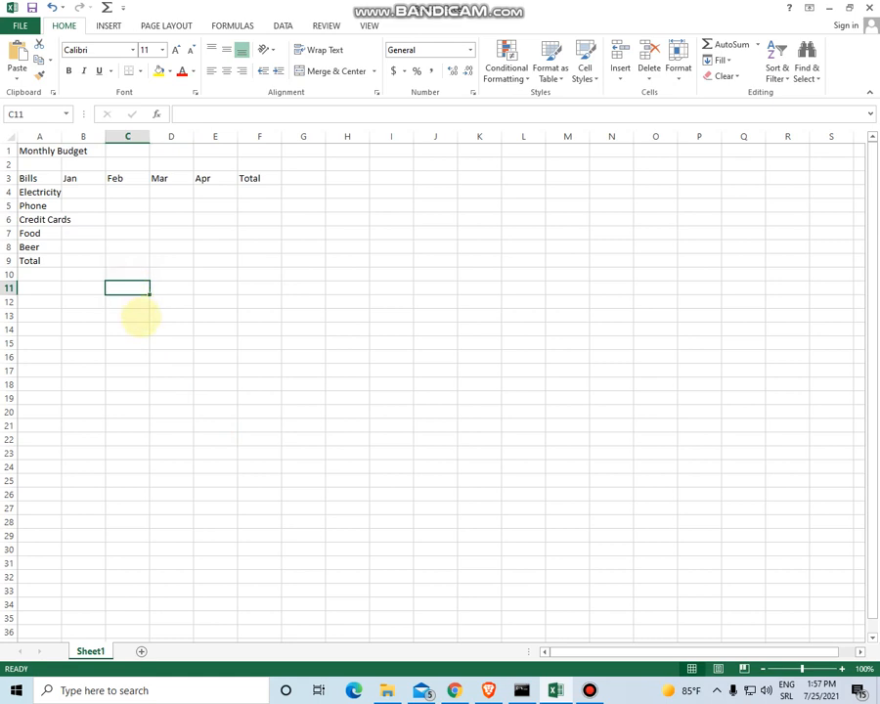